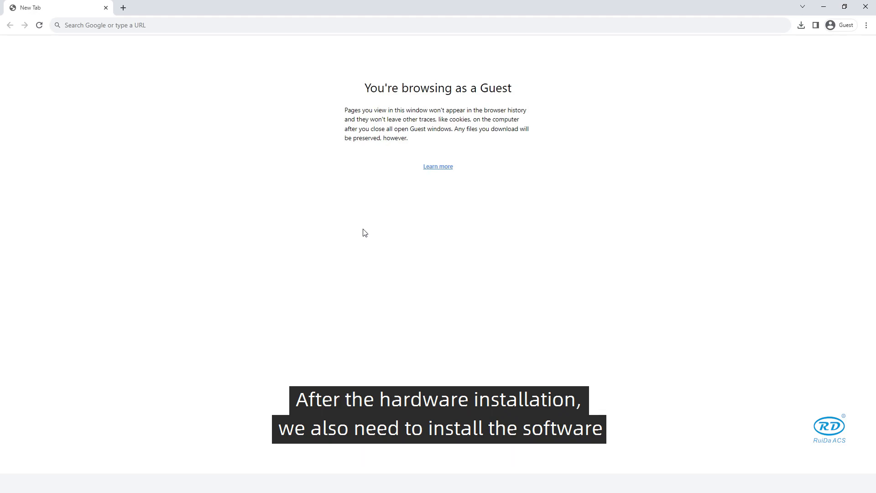
pyautogui.click(126, 26)
pyautogui.write('www.rdacs.co')
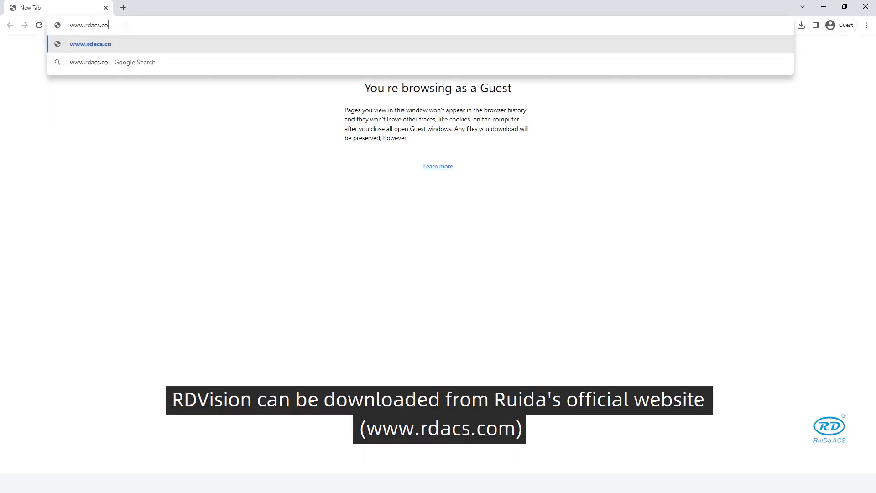
pyautogui.write('m/')
pyautogui.press('Return')
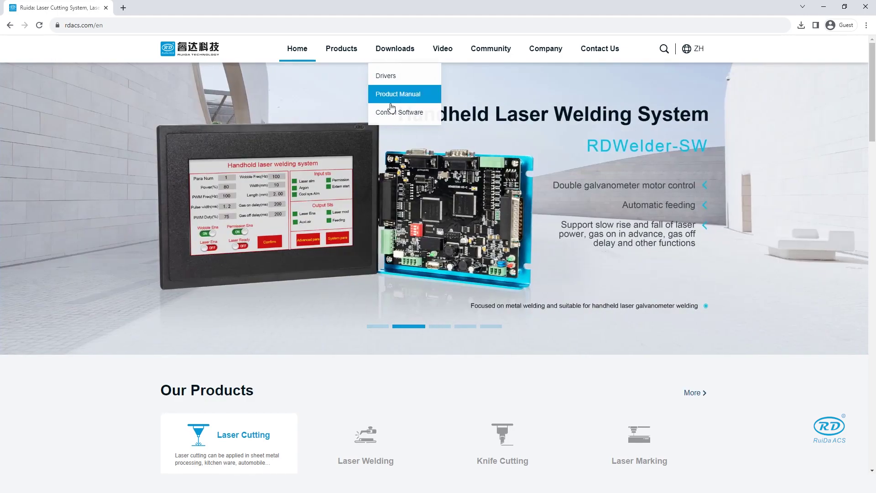
pyautogui.click(395, 113)
pyautogui.scroll(-3, 439, 275)
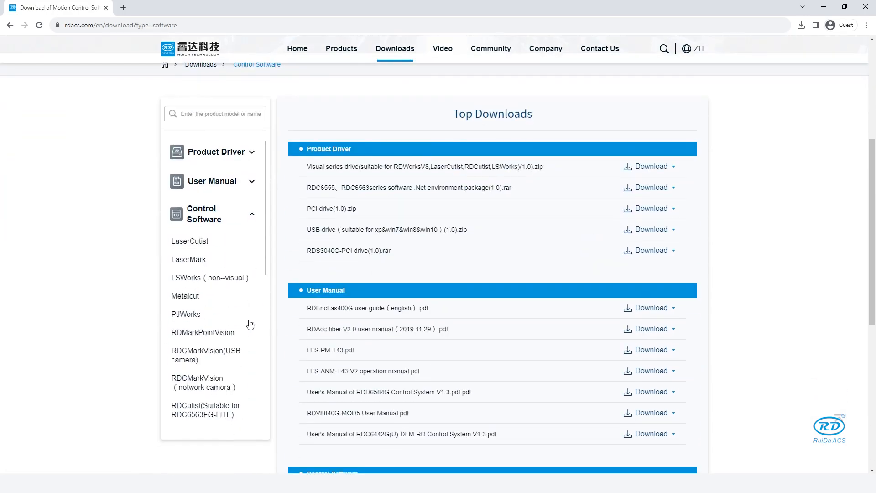
pyautogui.scroll(-3, 245, 322)
pyautogui.click(214, 323)
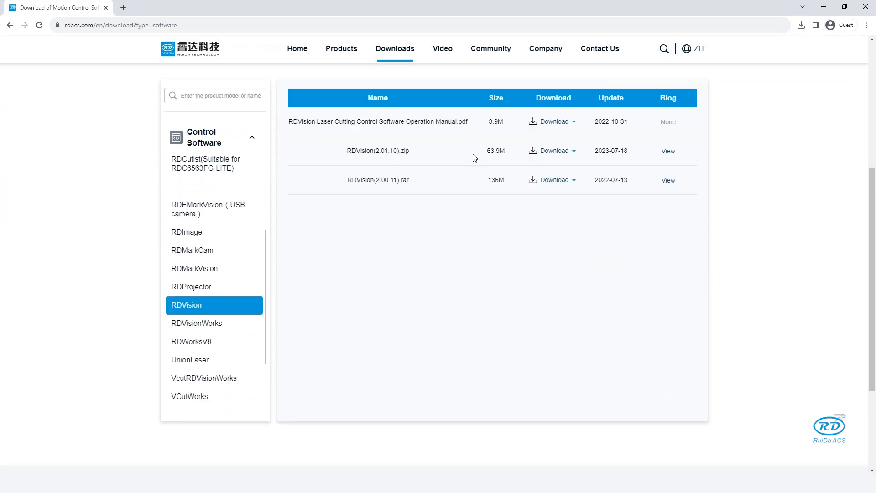
# Step: Download RDVision(2.01.10).zip, passing the slider verification and saving the package
pyautogui.click(552, 151)
pyautogui.moveTo(369, 311); pyautogui.dragTo(463, 312)
pyautogui.click(625, 340)
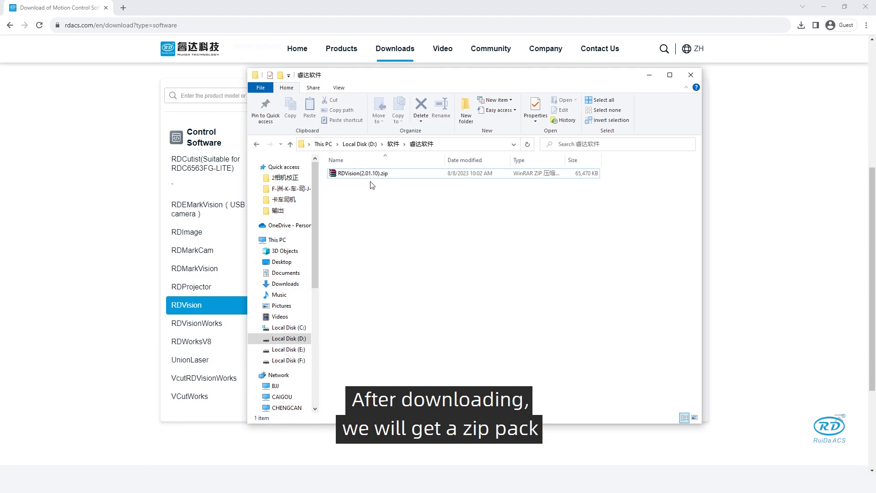
# Step: Run the RDVision setup program from the downloaded zip in WinRAR and proceed past the wizard's first page
pyautogui.click(362, 173)
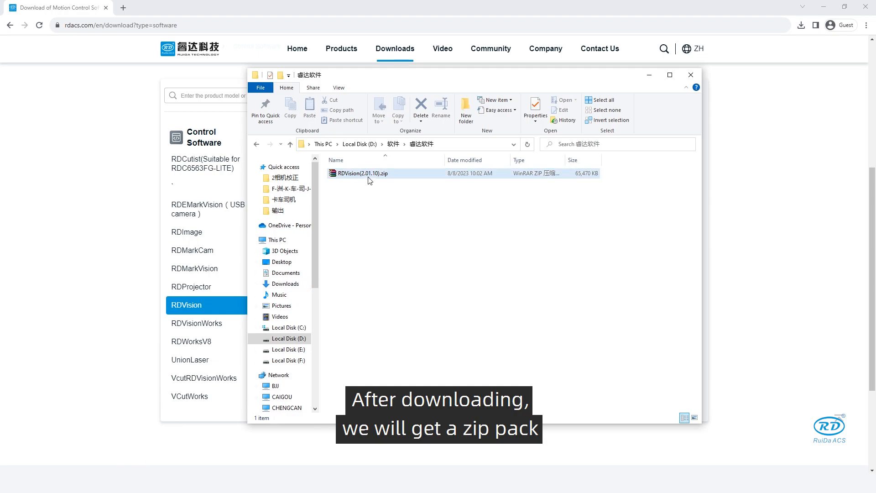
pyautogui.doubleClick(363, 173)
pyautogui.click(356, 188)
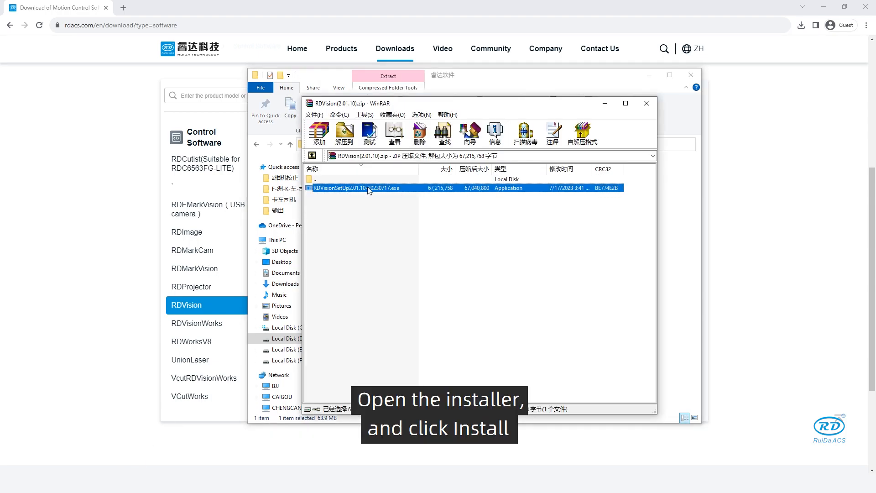
pyautogui.doubleClick(369, 190)
pyautogui.click(484, 323)
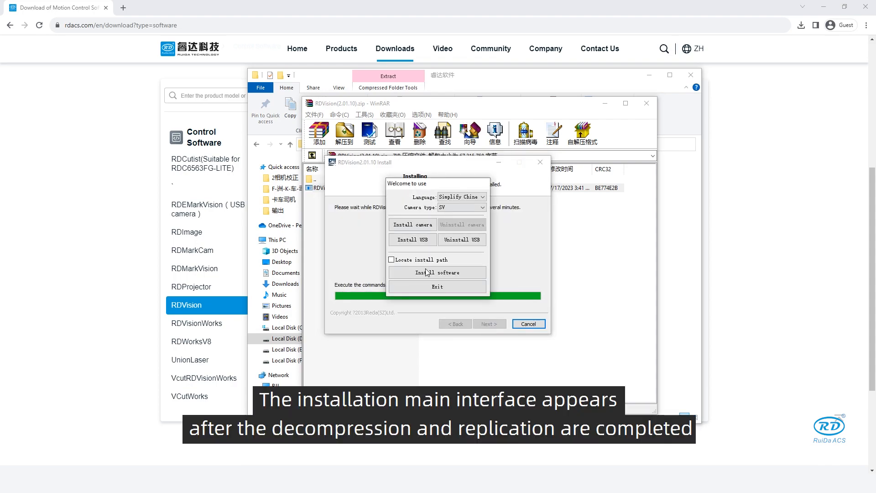
# Step: Set the installer language to English and the camera type to SV
pyautogui.click(483, 197)
pyautogui.click(460, 215)
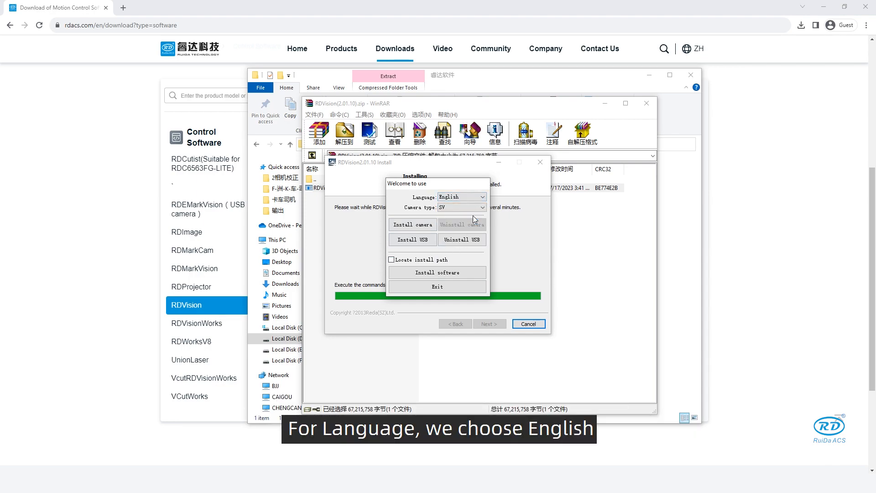
pyautogui.click(482, 208)
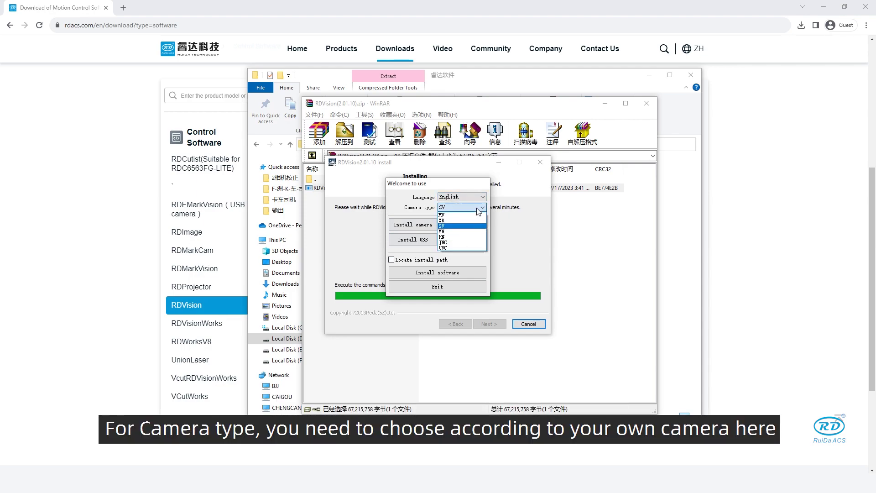
pyautogui.click(445, 226)
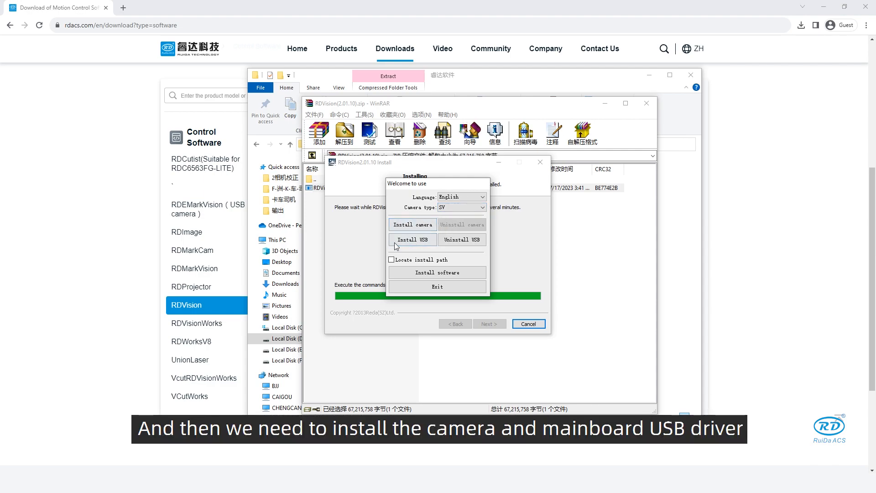
# Step: Install all SV camera drivers and acknowledge that the operations finished
pyautogui.click(422, 227)
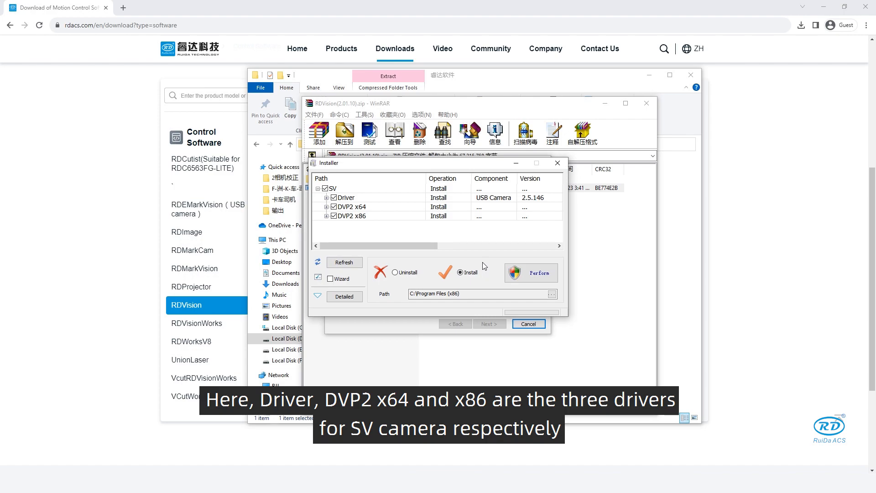
pyautogui.click(532, 273)
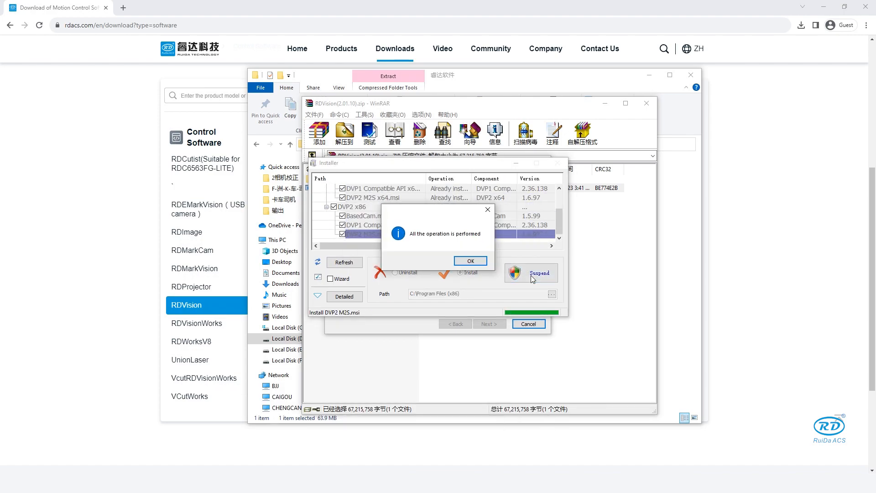
pyautogui.click(482, 262)
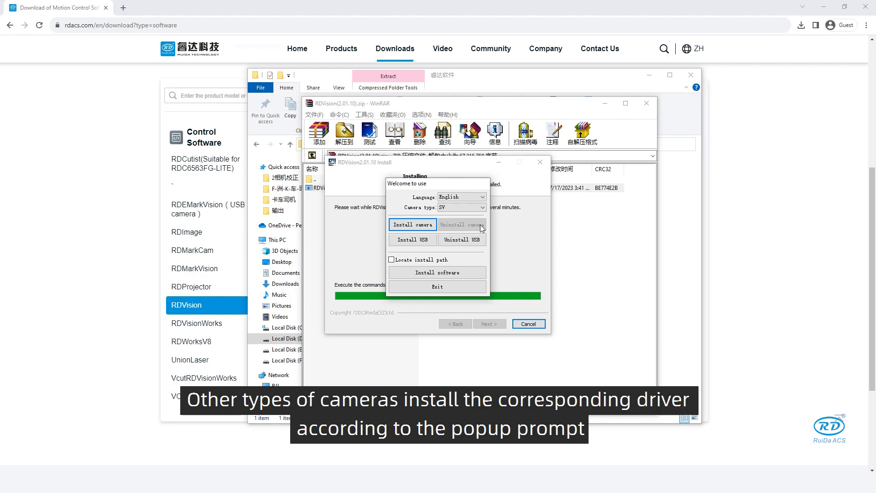
# Step: Install the mainboard USB driver, confirming the cable is connected
pyautogui.click(418, 241)
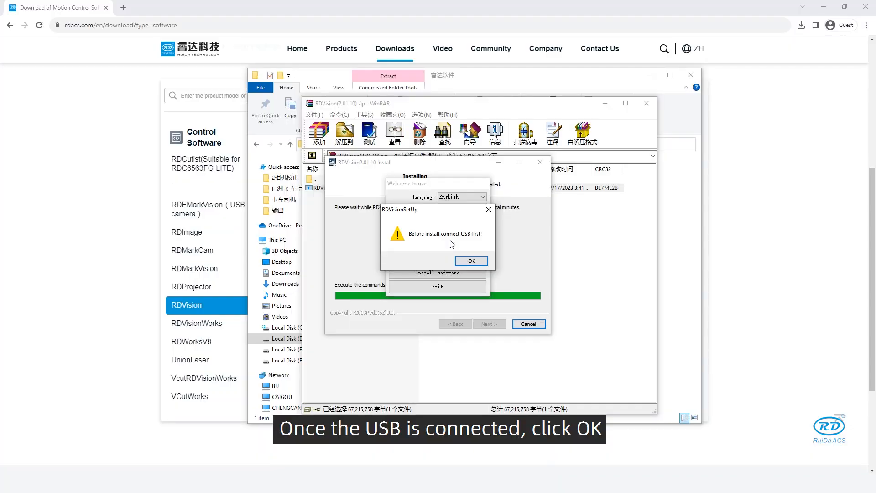
pyautogui.click(472, 262)
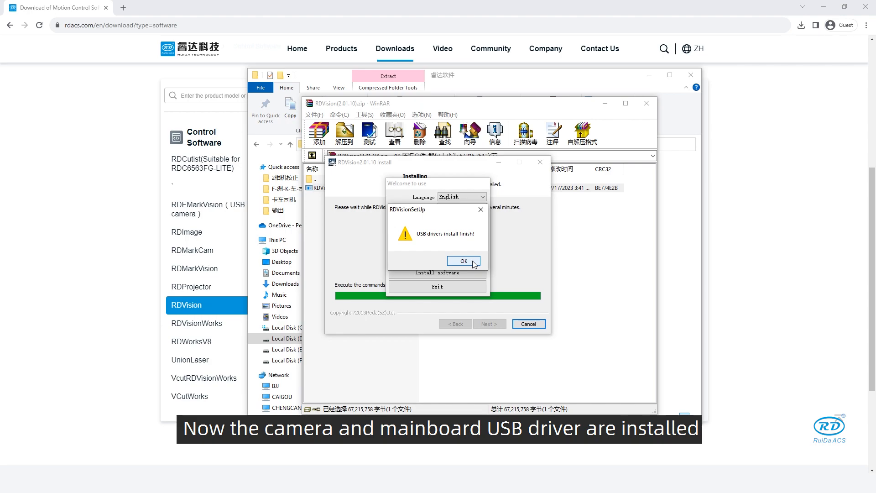
pyautogui.click(464, 261)
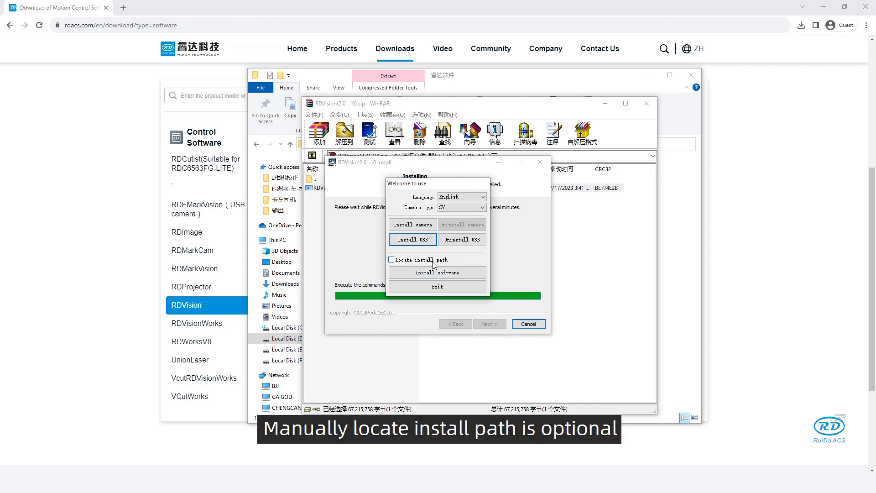
# Step: Install the RDVision software to a manually chosen folder on Local Disk (D:)
pyautogui.click(392, 260)
pyautogui.click(441, 274)
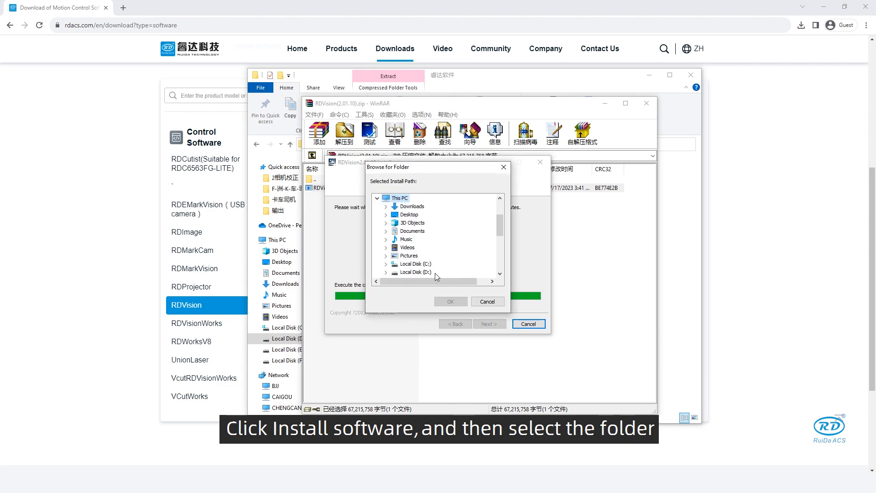
pyautogui.click(387, 233)
pyautogui.scroll(-3, 418, 233)
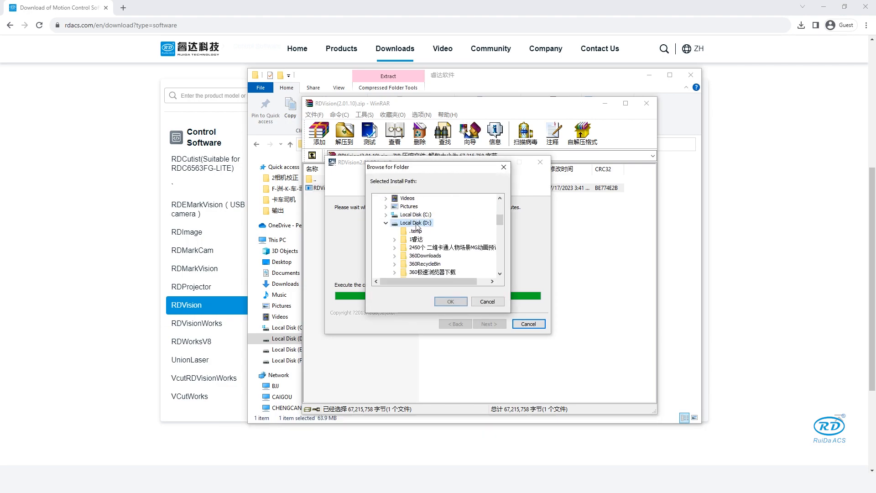
pyautogui.click(450, 302)
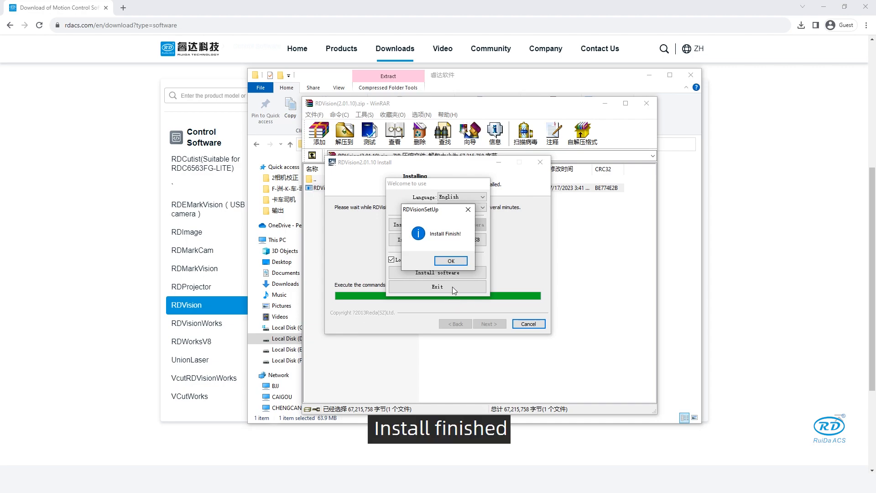
pyautogui.click(451, 261)
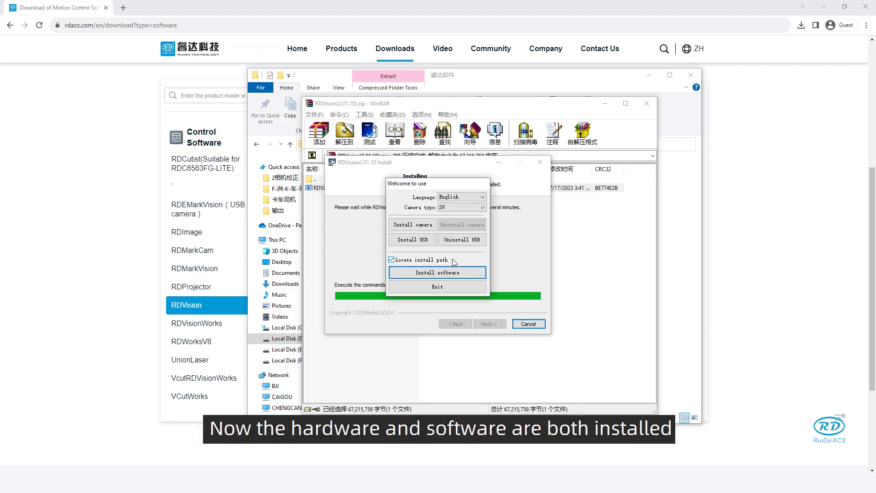
# Step: Exit the installer and close the WinRAR archive window
pyautogui.click(445, 288)
pyautogui.click(645, 103)
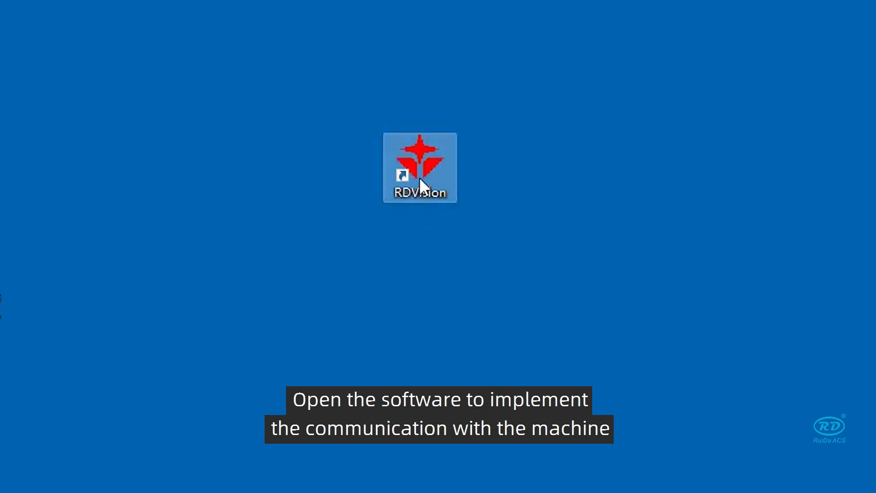
# Step: Launch RDVision and in Link Machine set the connection with IP address 192.168.1.109
pyautogui.click(420, 177)
pyautogui.doubleClick(419, 177)
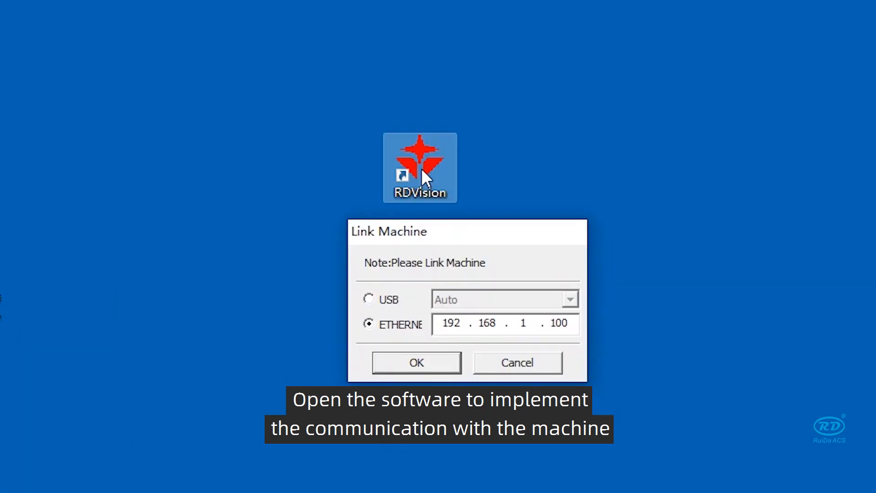
pyautogui.click(369, 299)
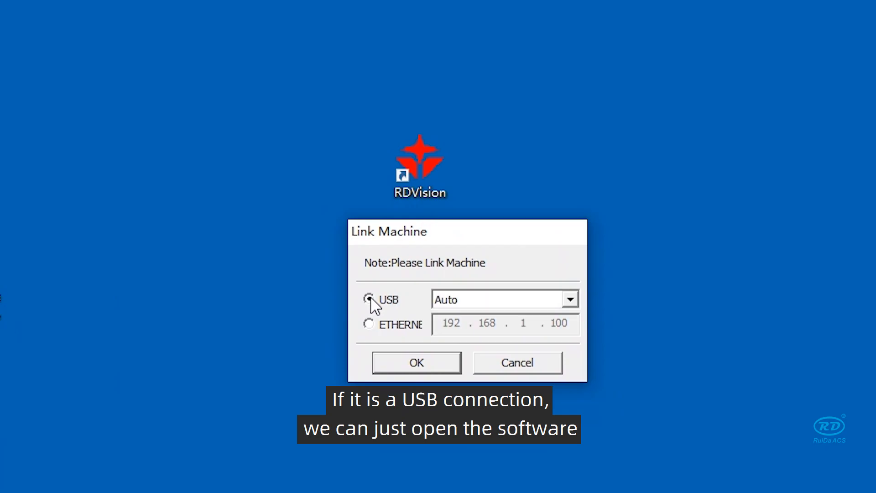
pyautogui.click(416, 360)
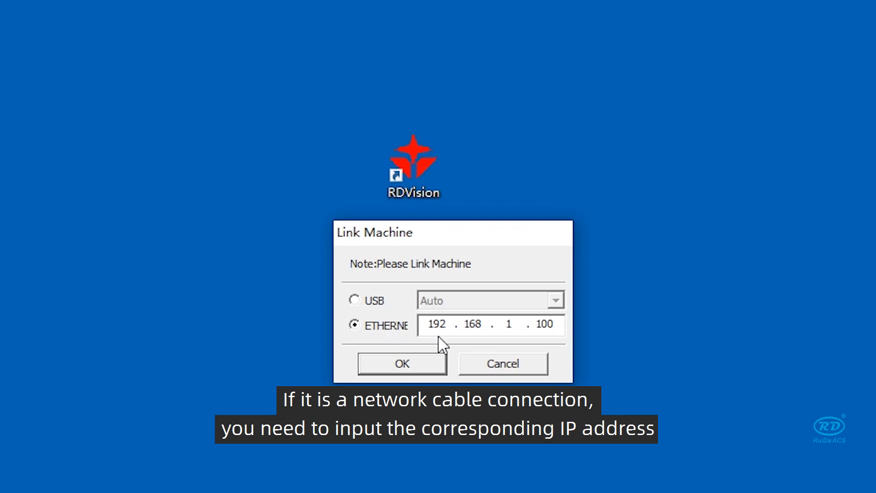
pyautogui.doubleClick(544, 324)
pyautogui.write('109')
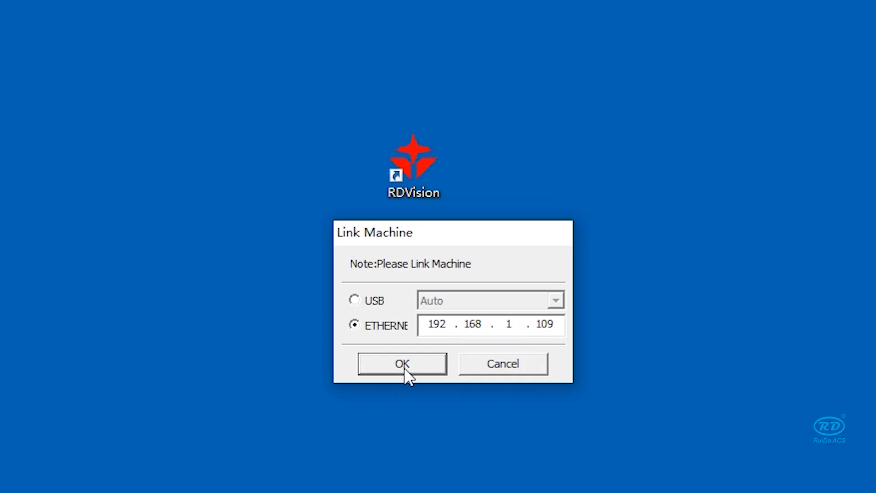
# Step: Link to the machine at 192.168.1.109 so the live camera image fills the workspace
pyautogui.click(404, 367)
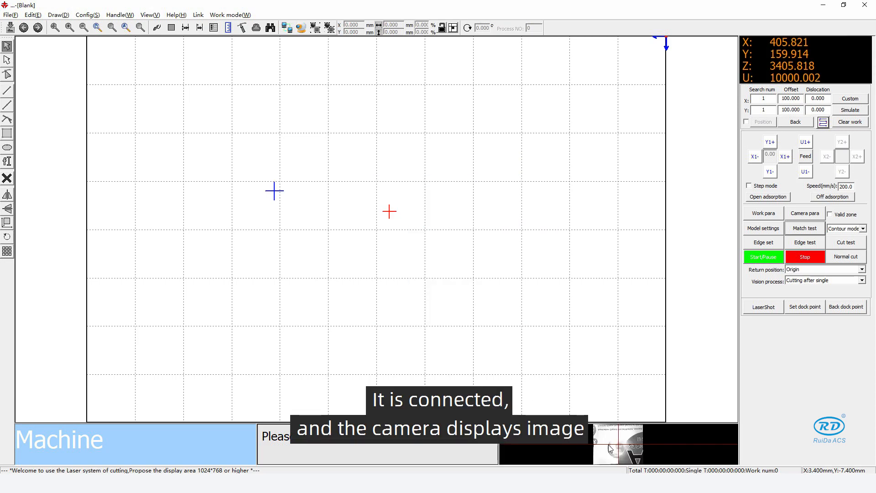